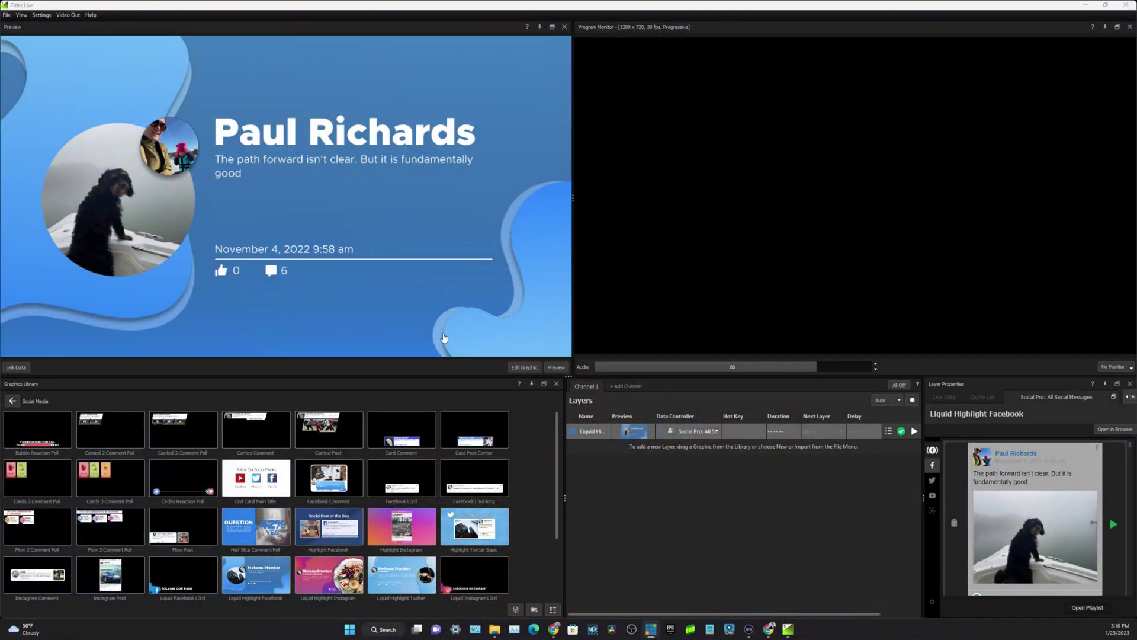
Step: Return to the library root, reopen Social Media, and preview Card Comment, then Canted Post
left_click(13, 401)
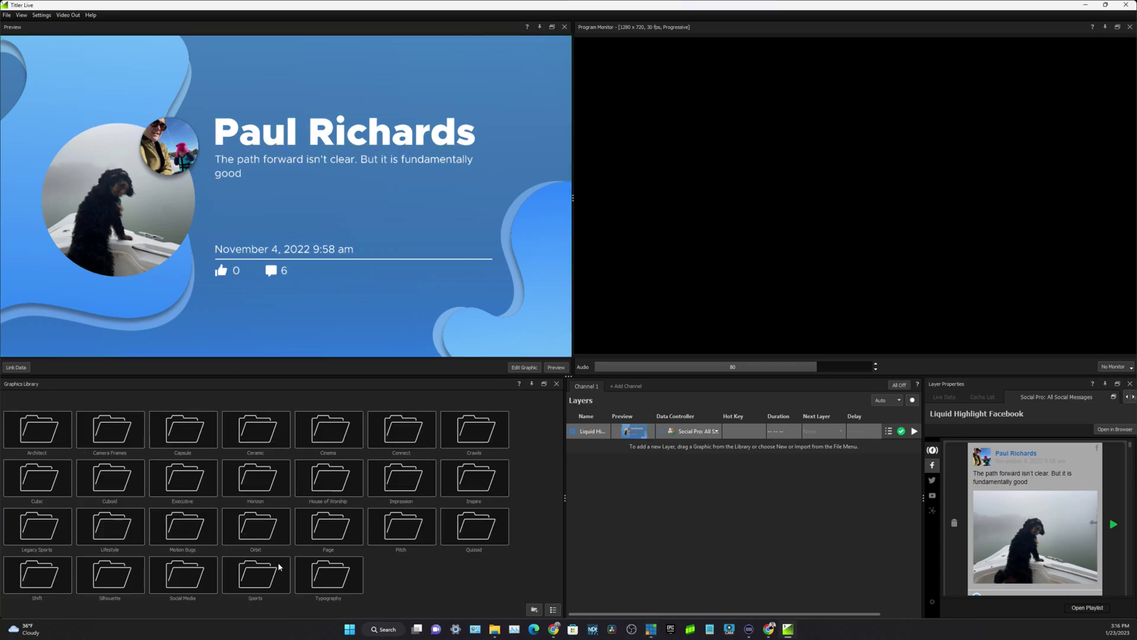
double_click(185, 581)
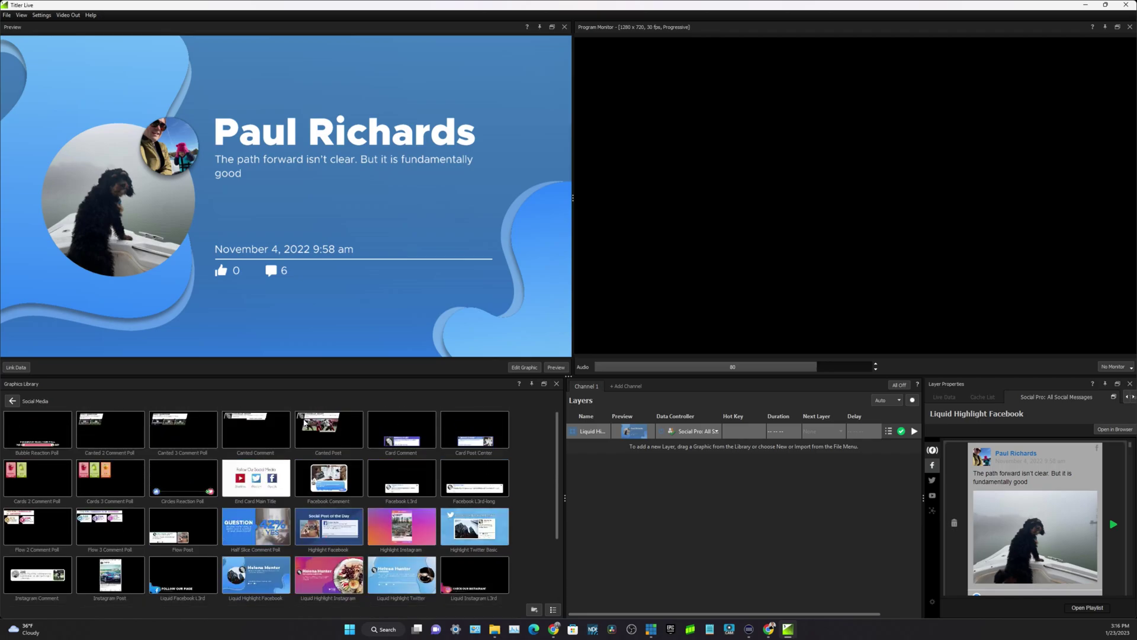
left_click(387, 441)
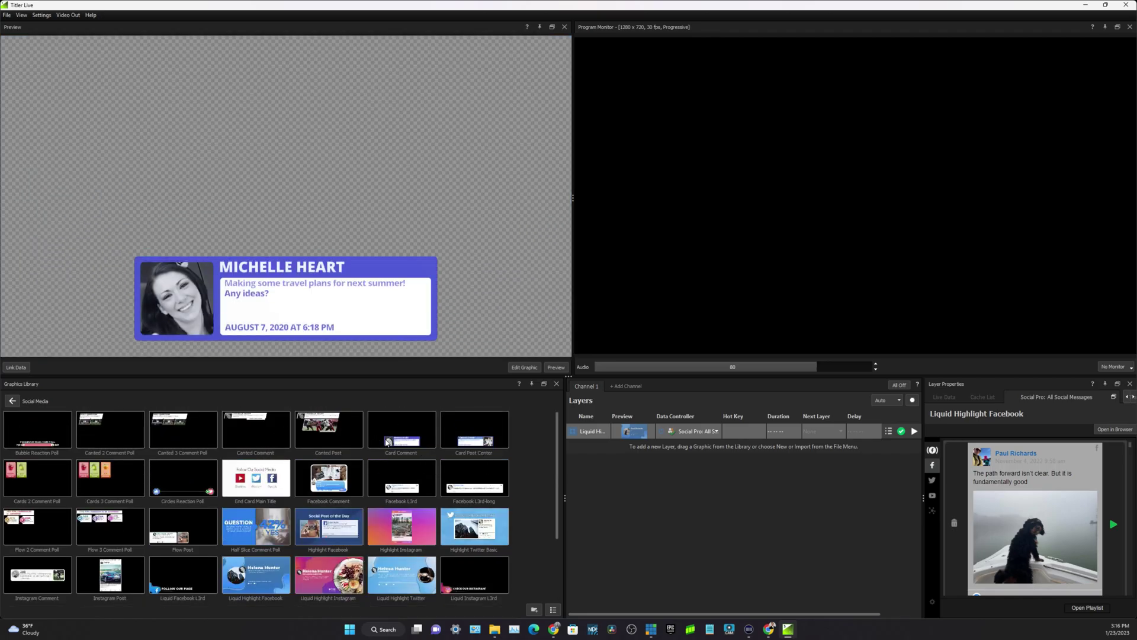
left_click(309, 433)
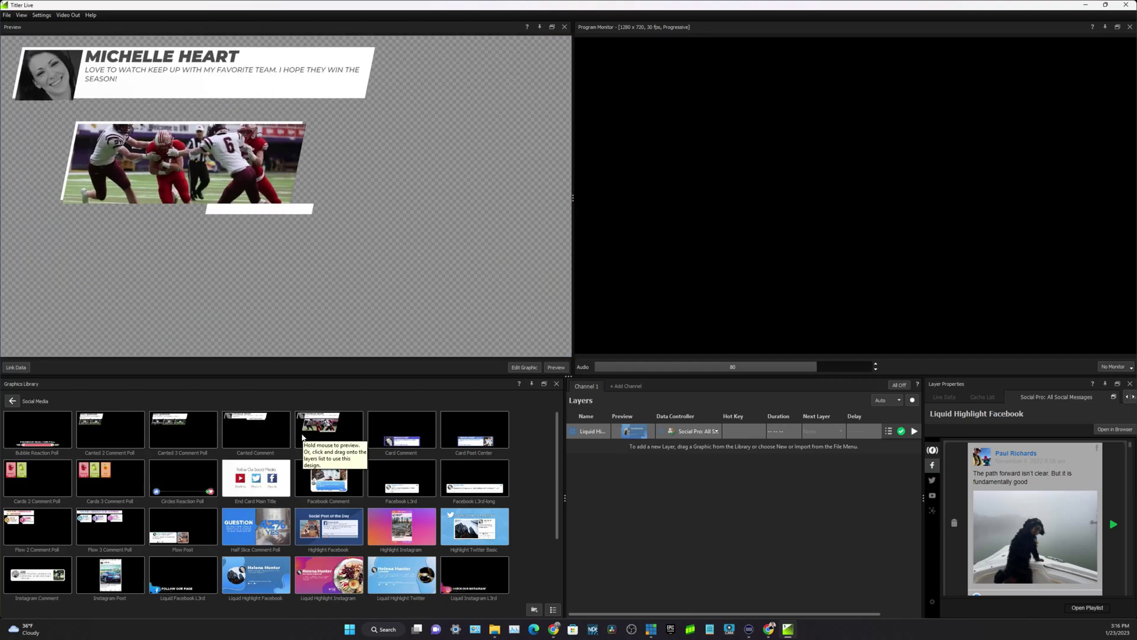
Step: Add Canted Post as a Channel 1 layer fed by Social Pro: All Social Messages
left_click_drag(309, 433, 612, 445)
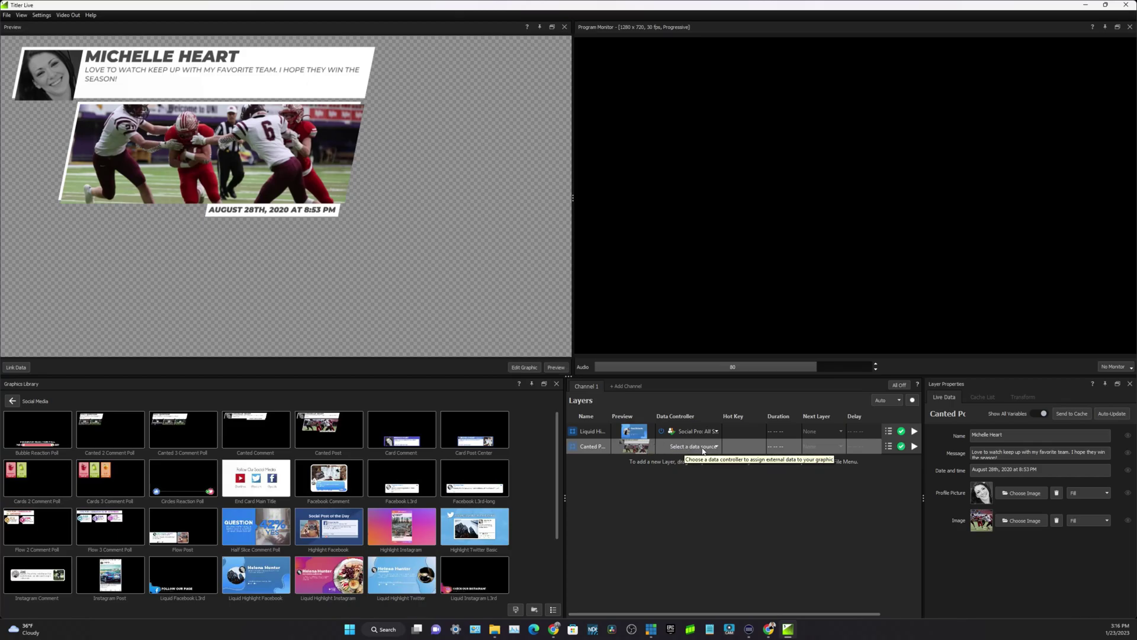
left_click(717, 447)
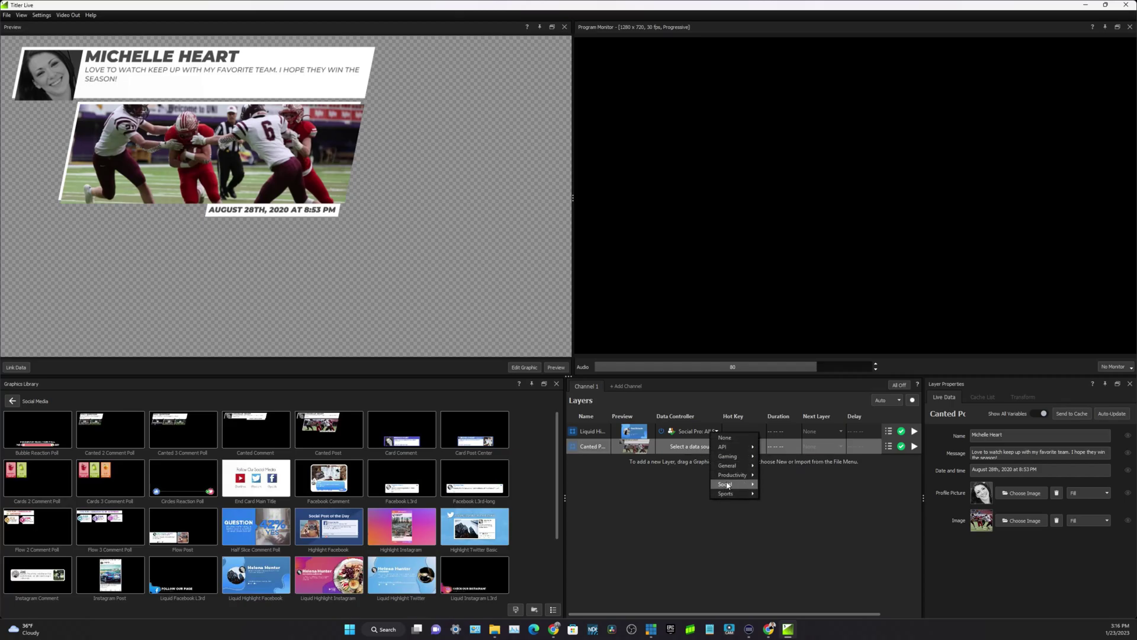
mouse_move(781, 486)
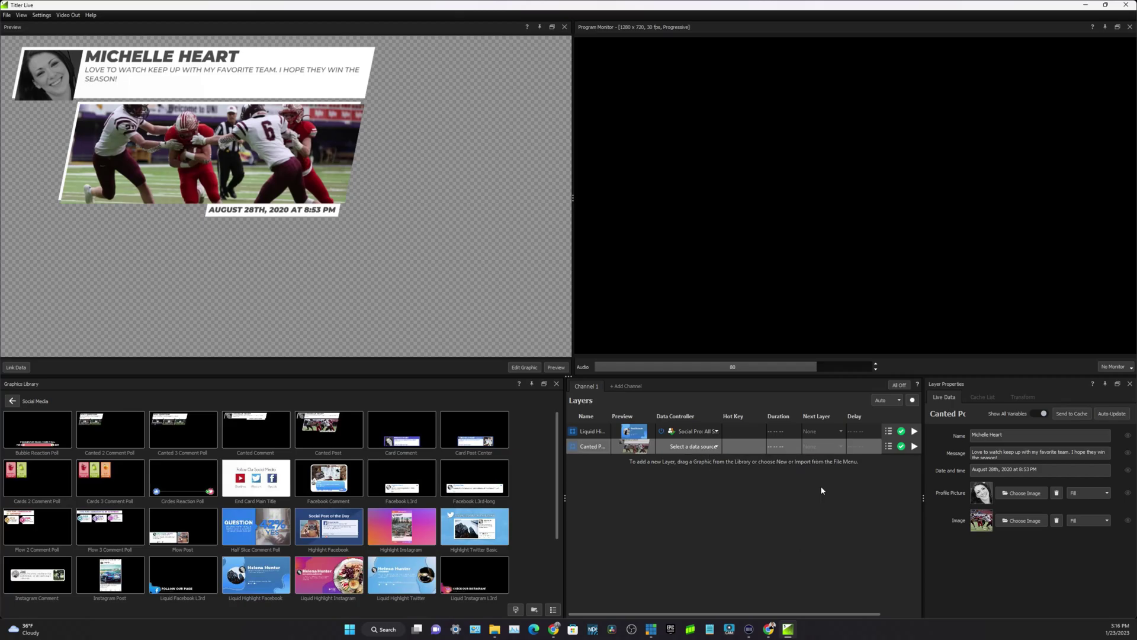
left_click(830, 487)
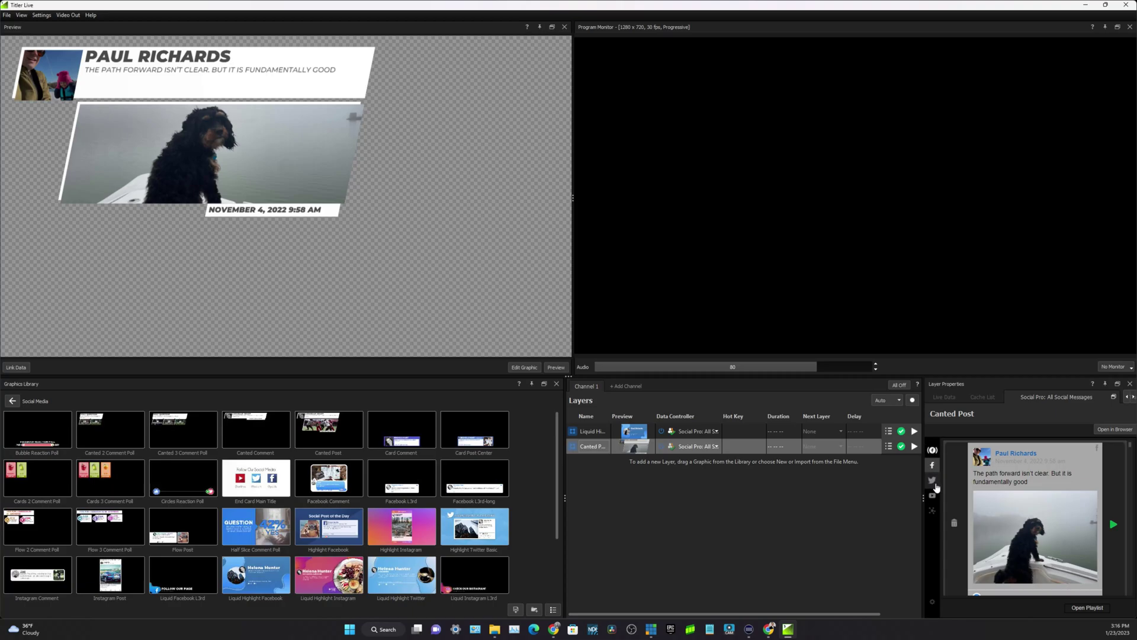
left_click(935, 513)
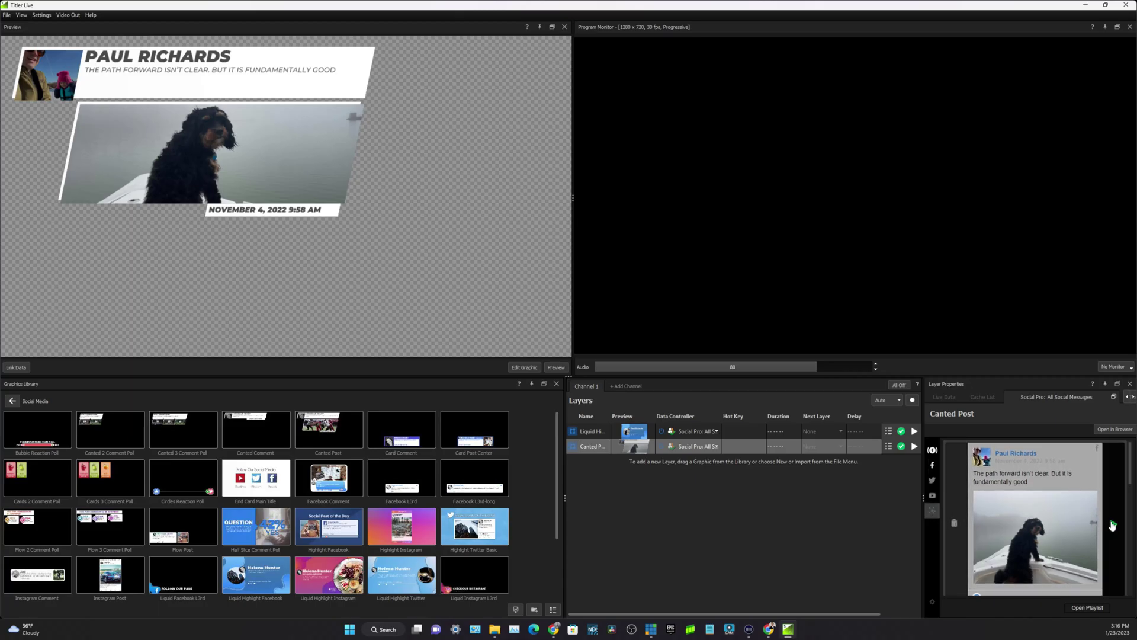
left_click(1113, 526)
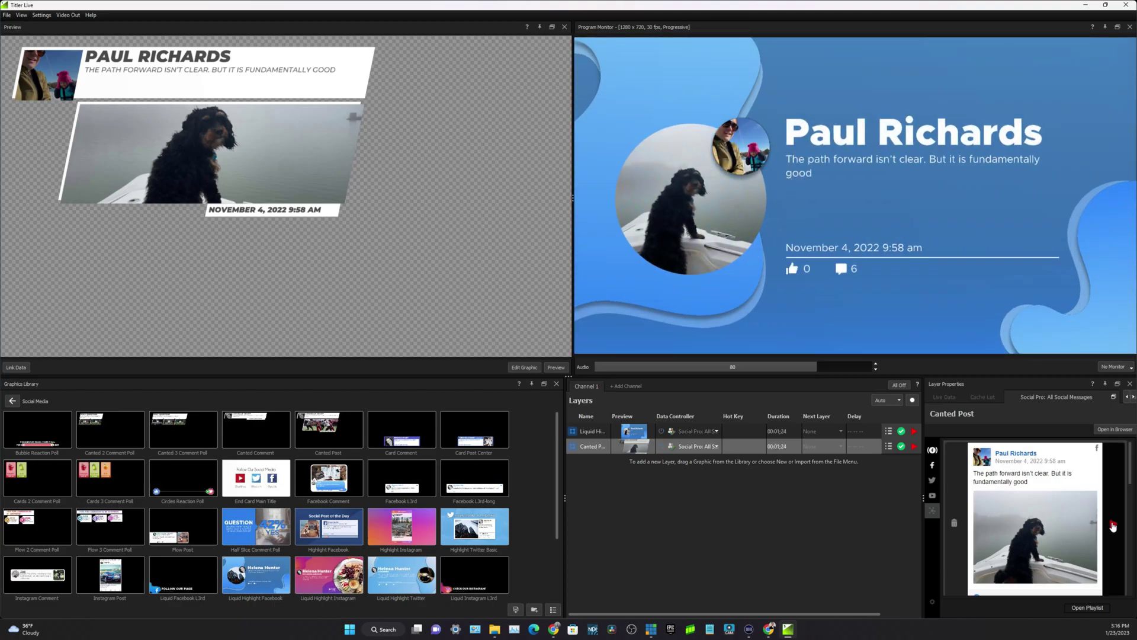
left_click(1113, 526)
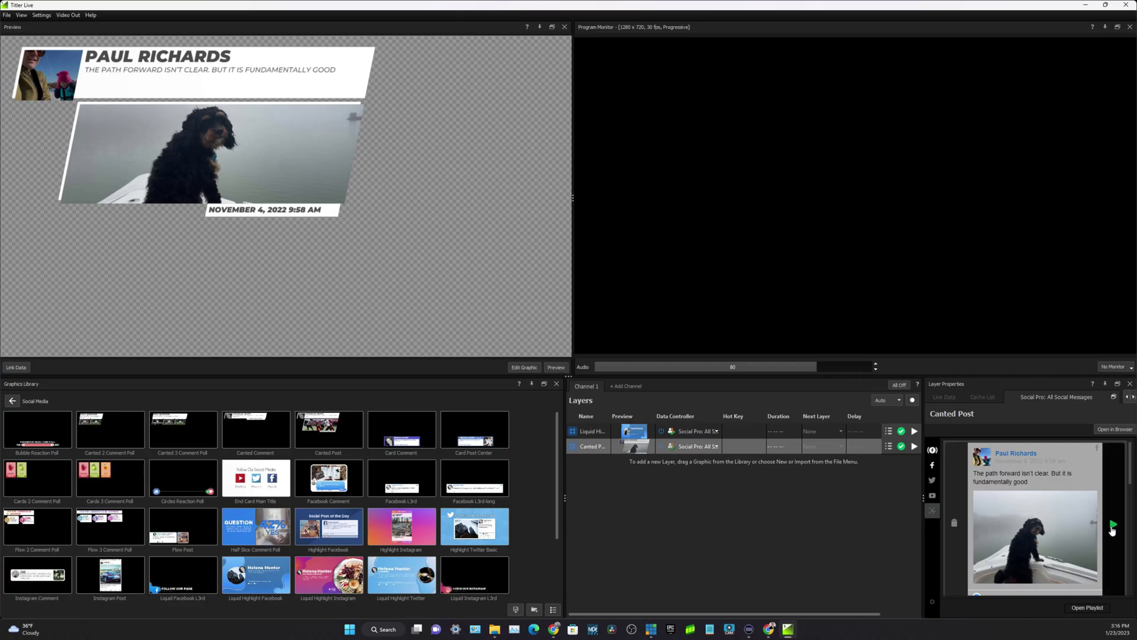
left_click(1113, 526)
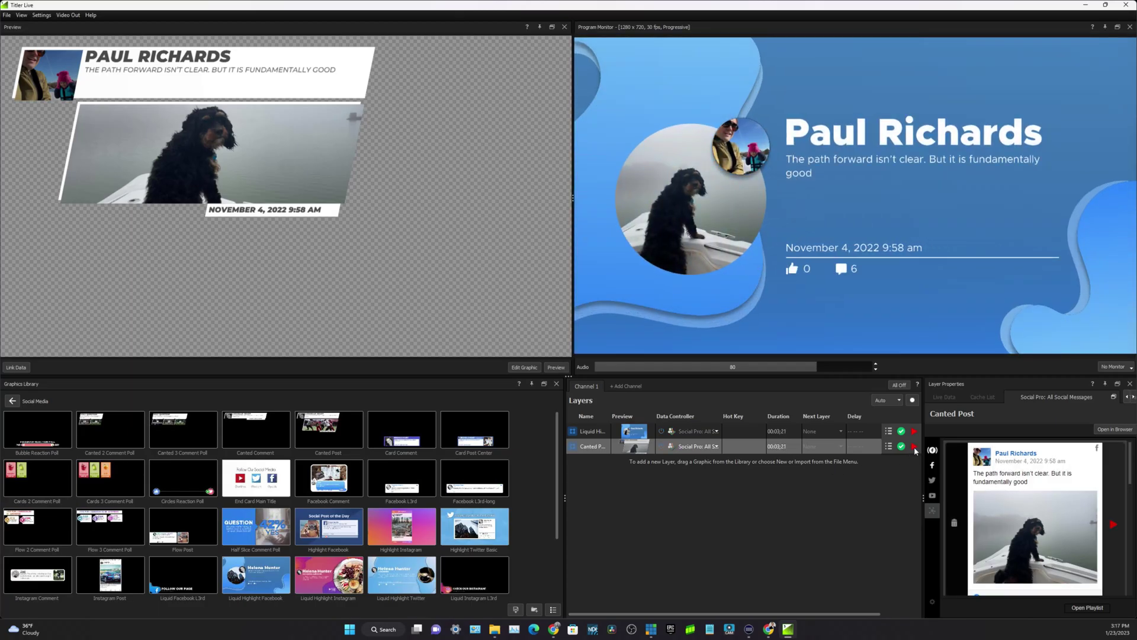
left_click(914, 432)
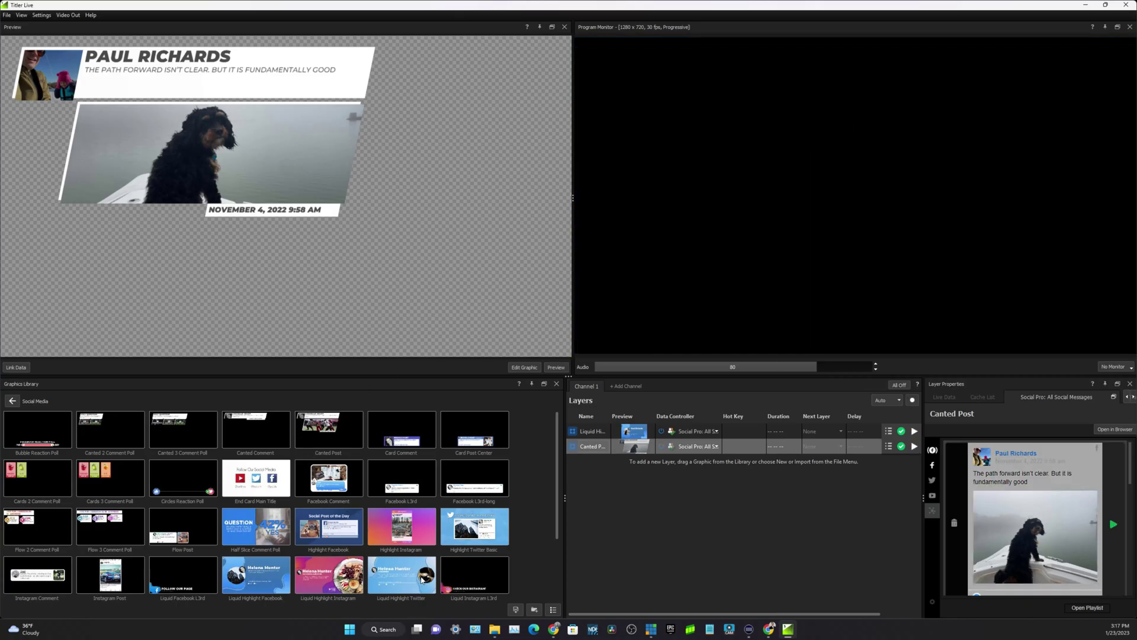
Step: Add a Canted 3 Comment Poll layer and put the sport poll on air
mouse_move(116, 483)
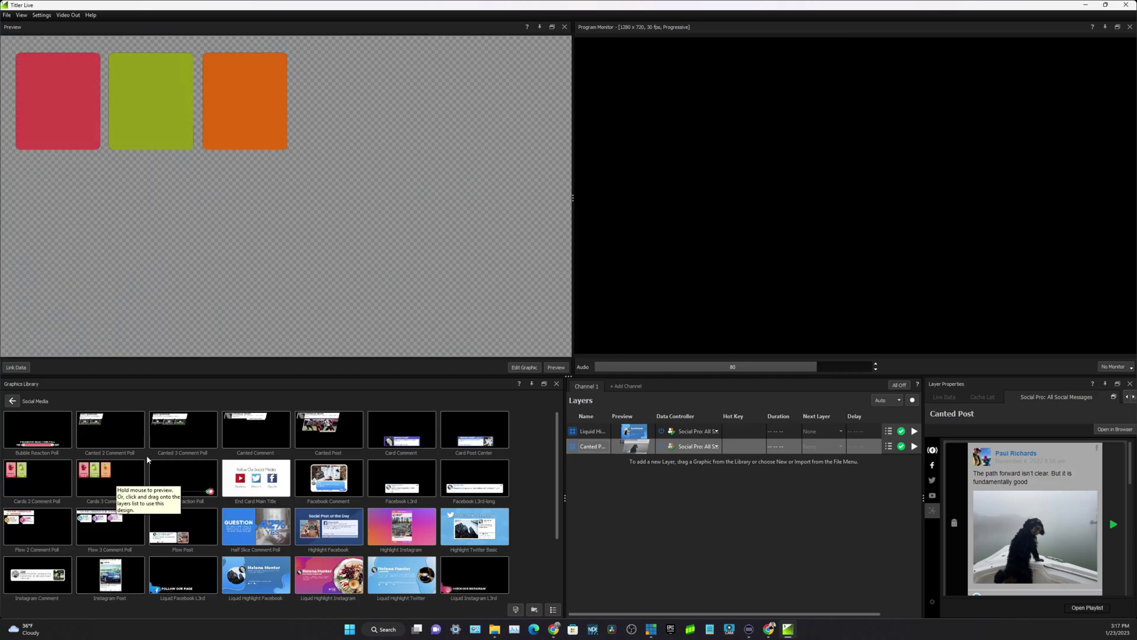
mouse_move(191, 442)
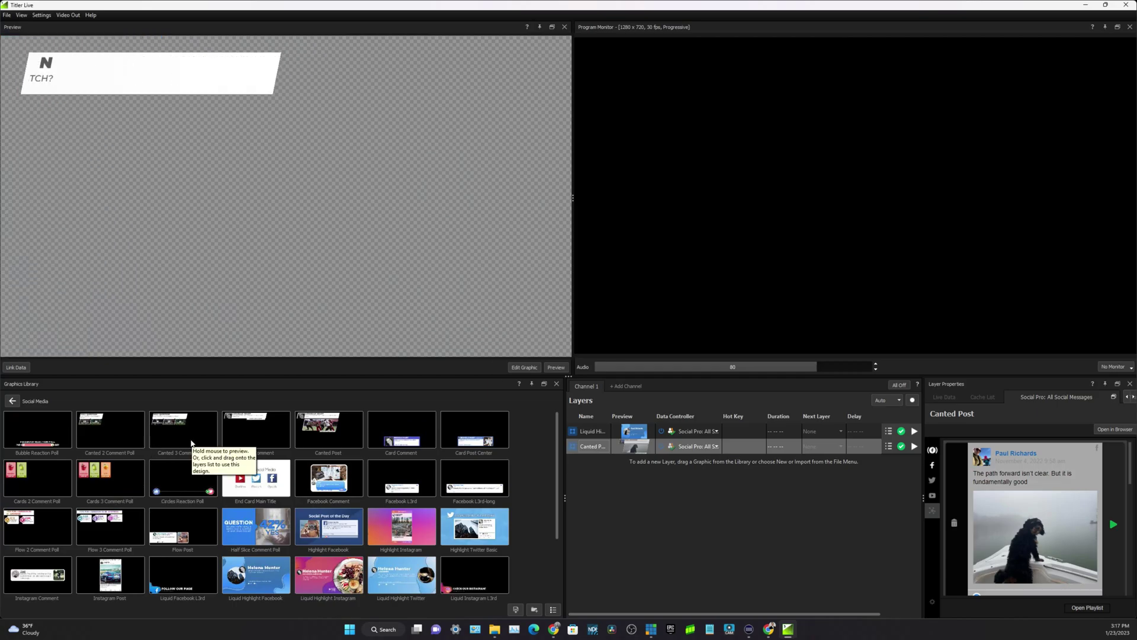
left_click_drag(191, 443, 645, 472)
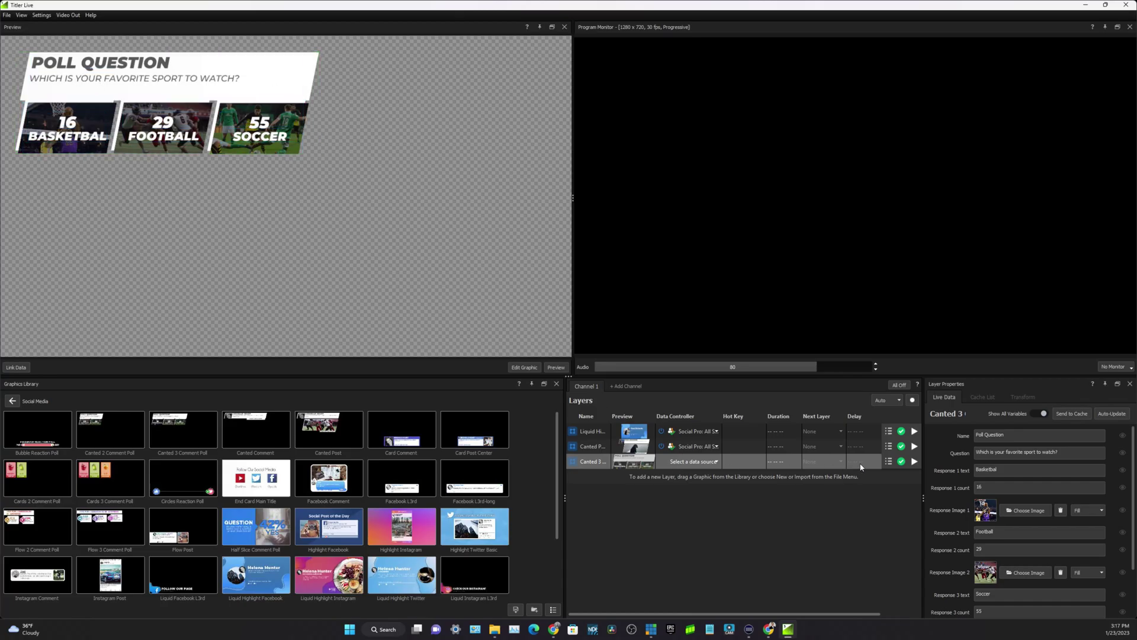
left_click(914, 461)
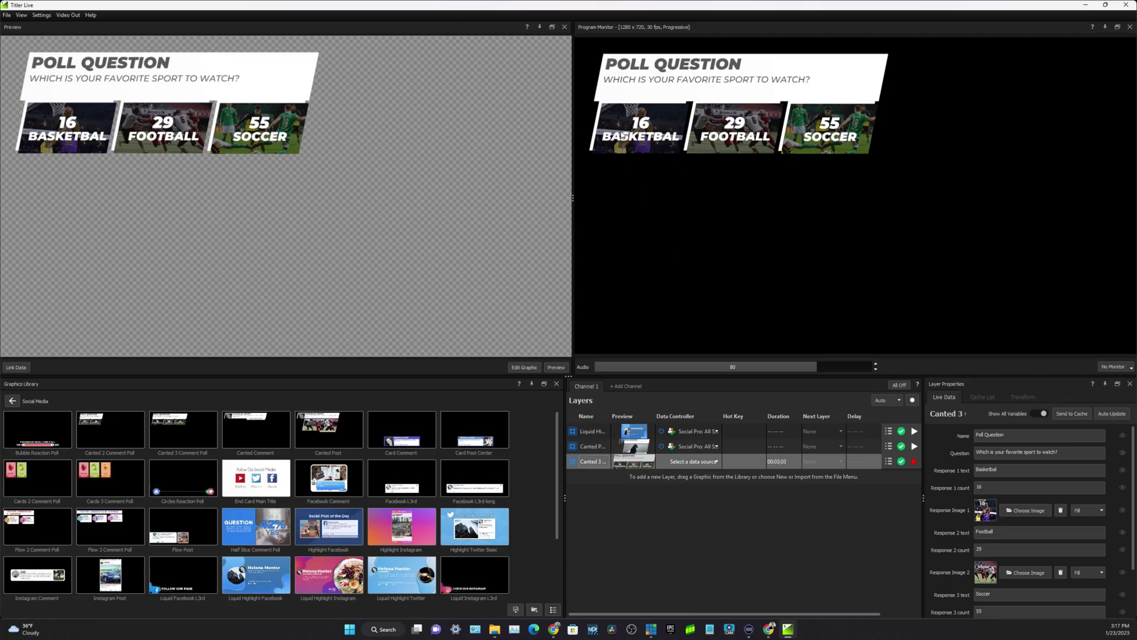
Step: Select the Liquid Highlight Facebook layer in the Layers list
scroll(1089, 545, "down", 2)
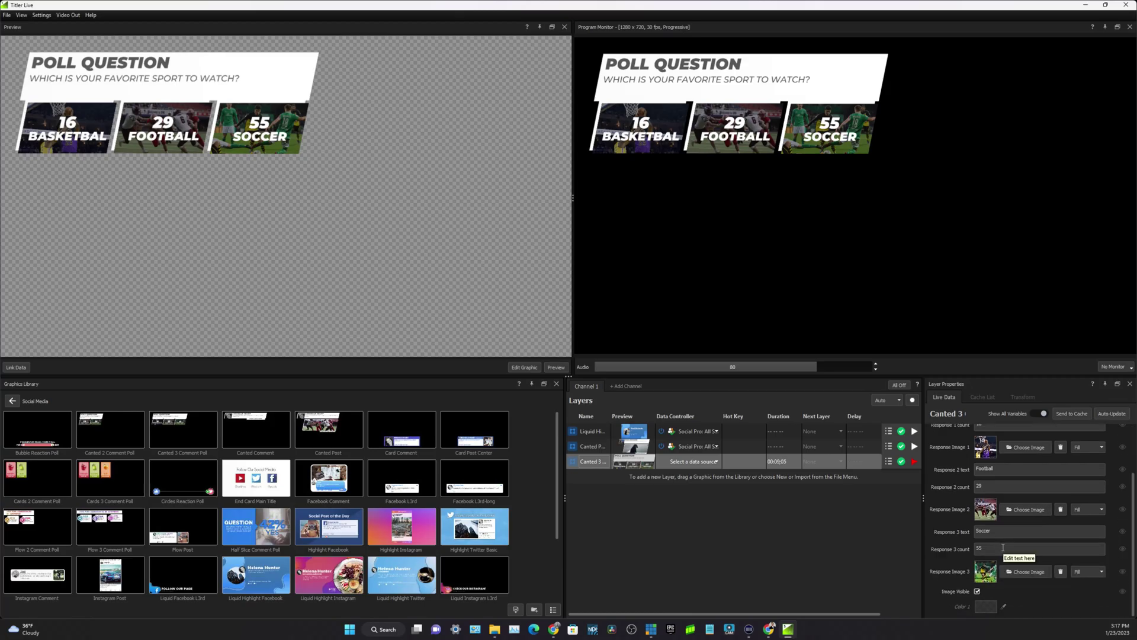
scroll(1002, 549, "up", 2)
left_click(631, 437)
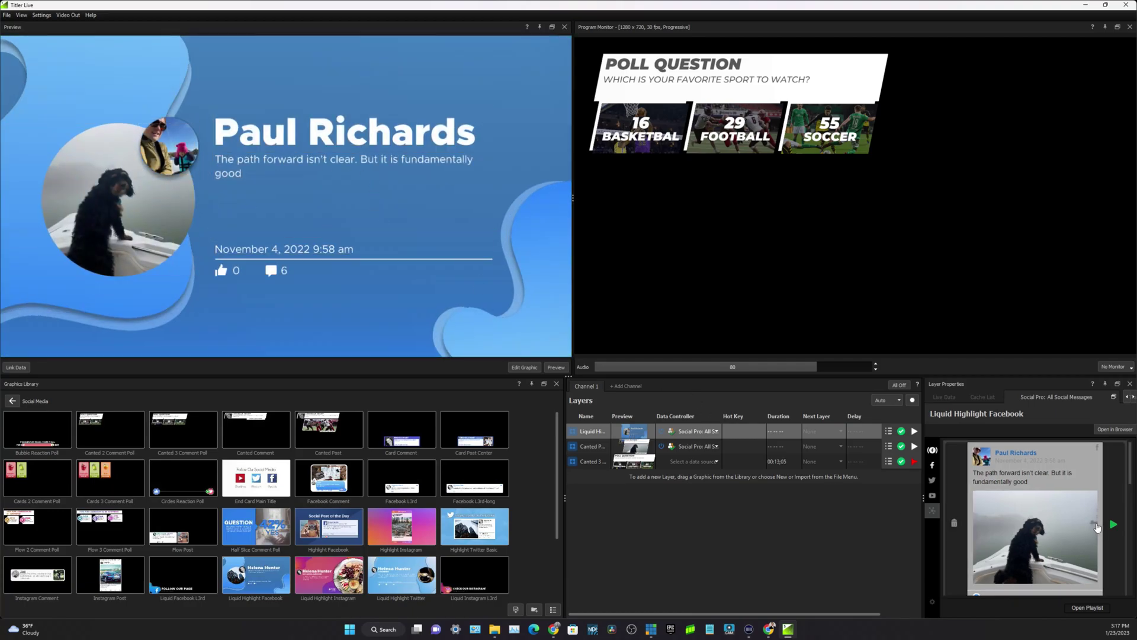
Step: Load the 'We caught a fish!' post into preview and check the Facebook posts search settings
scroll(1095, 527, "down", 3)
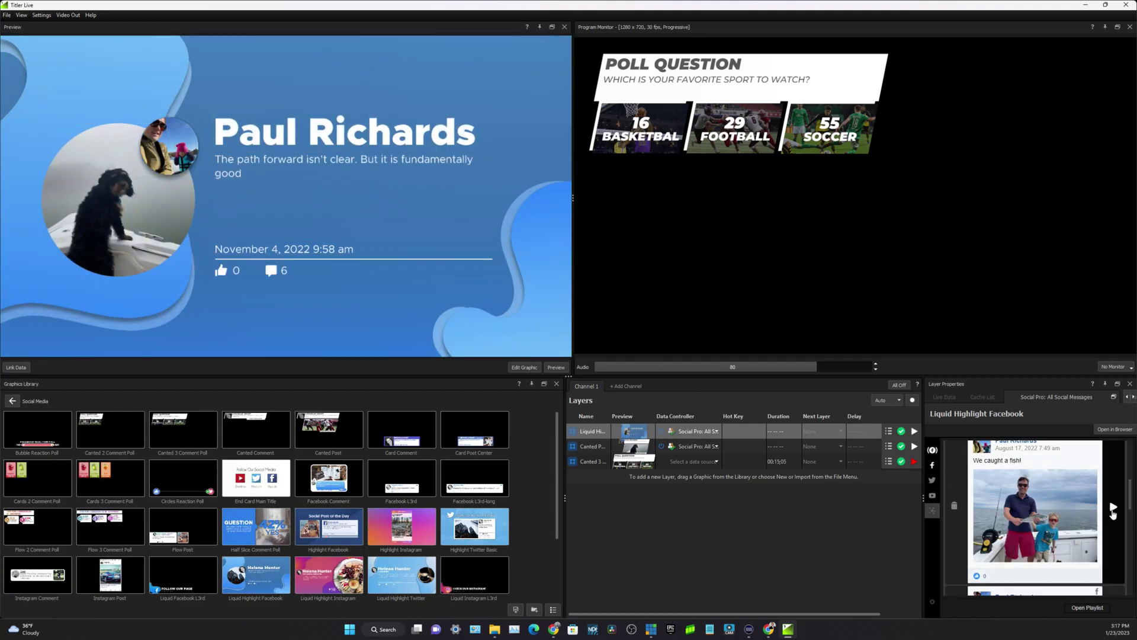
left_click(1113, 512)
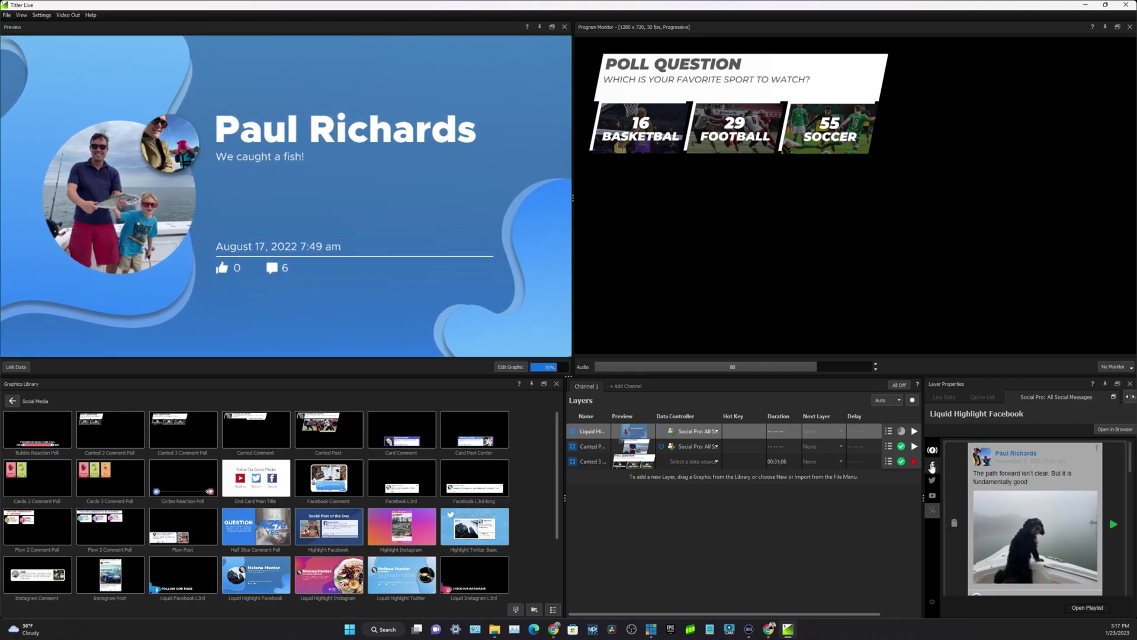
left_click(932, 465)
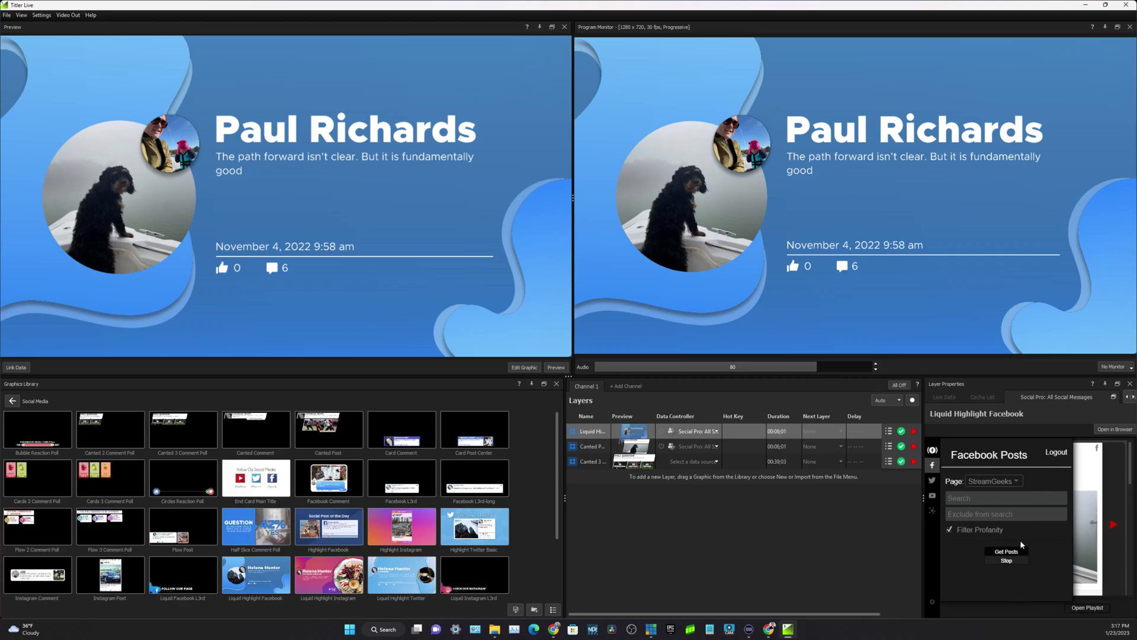
left_click(990, 499)
Step: Take the Facebook post and sports poll graphics off air
left_click(934, 466)
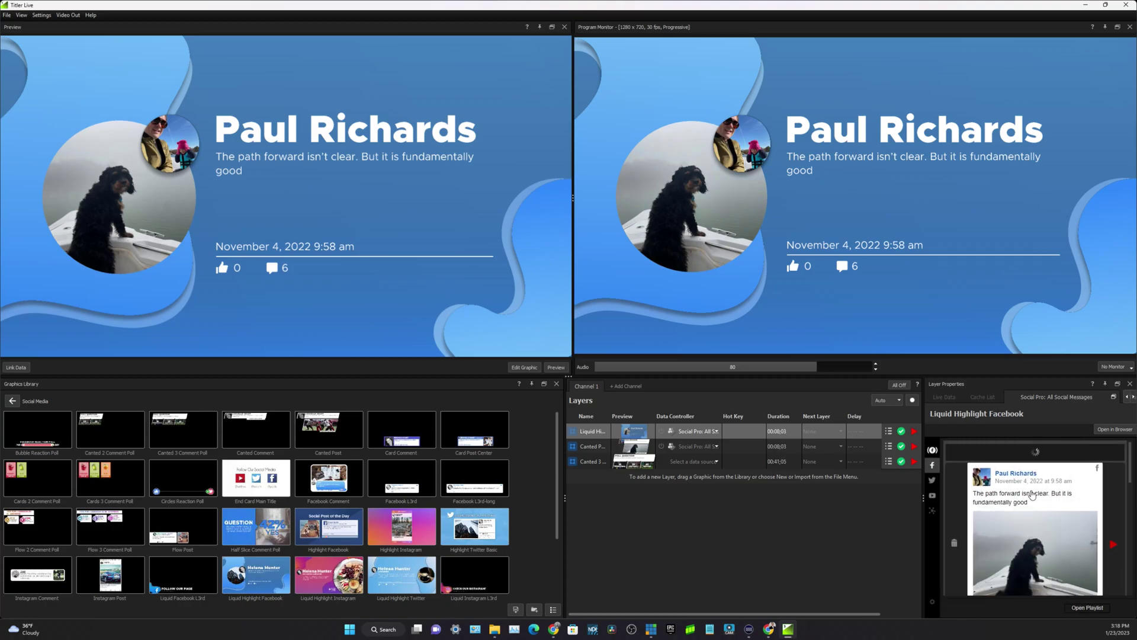
left_click(1111, 549)
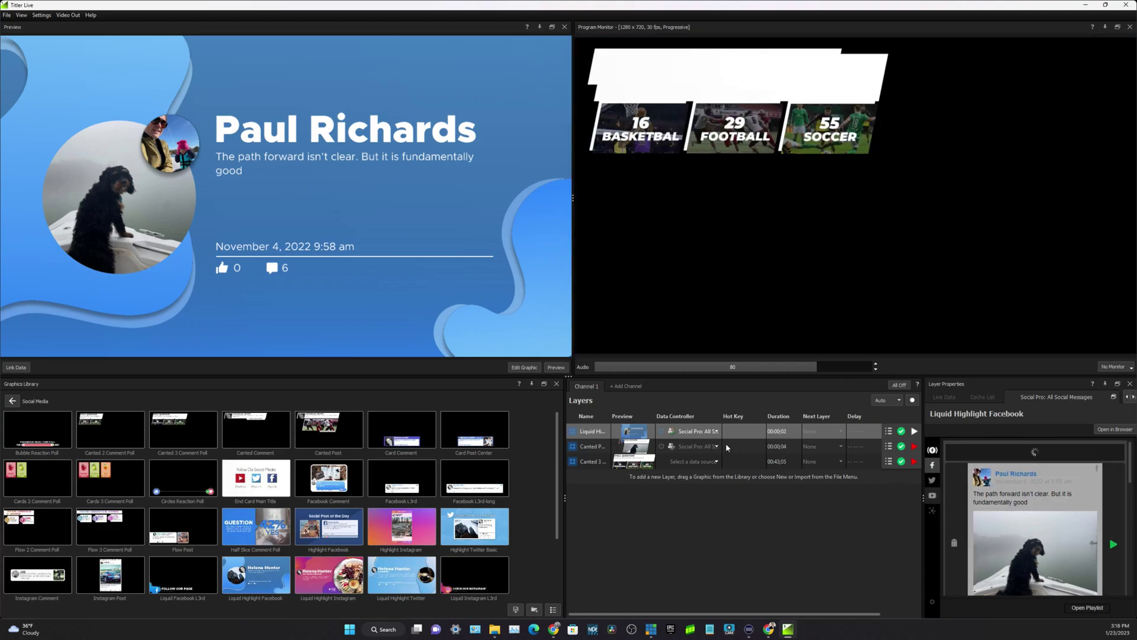
left_click(914, 464)
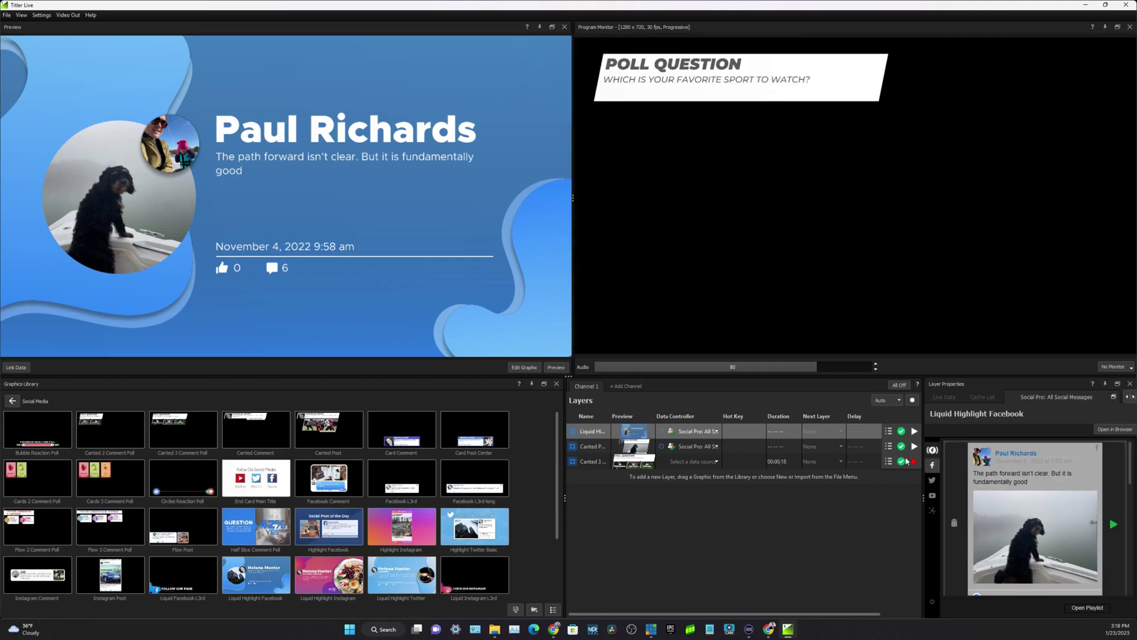
Step: Add Liquid Highlight Instagram from the library as a fourth layer
scroll(336, 473, "down", 1)
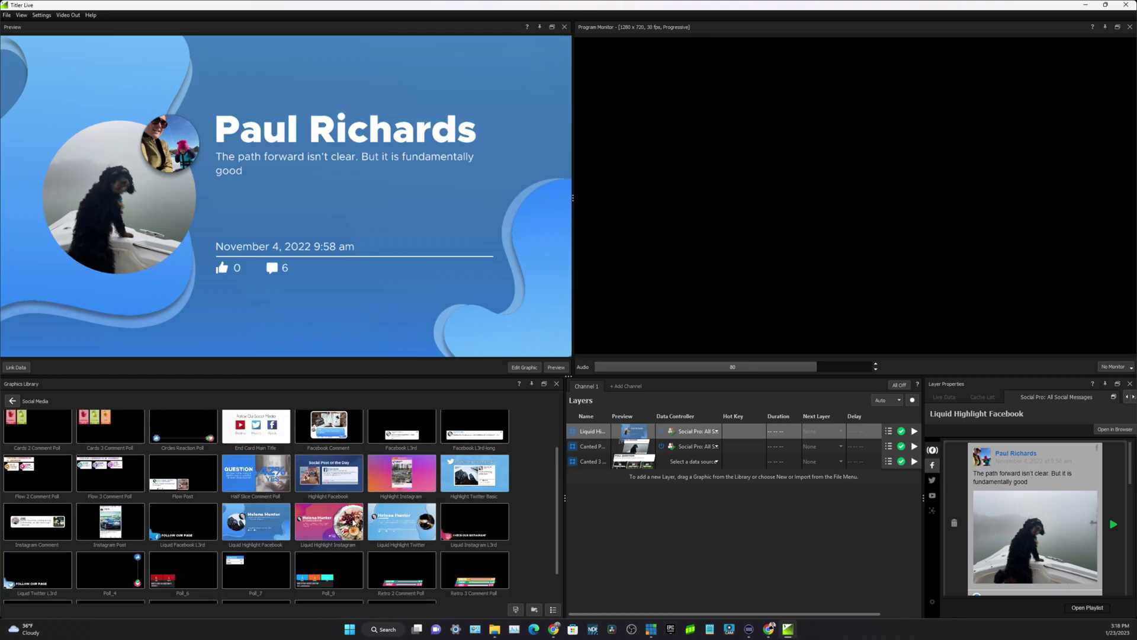
left_click(328, 521)
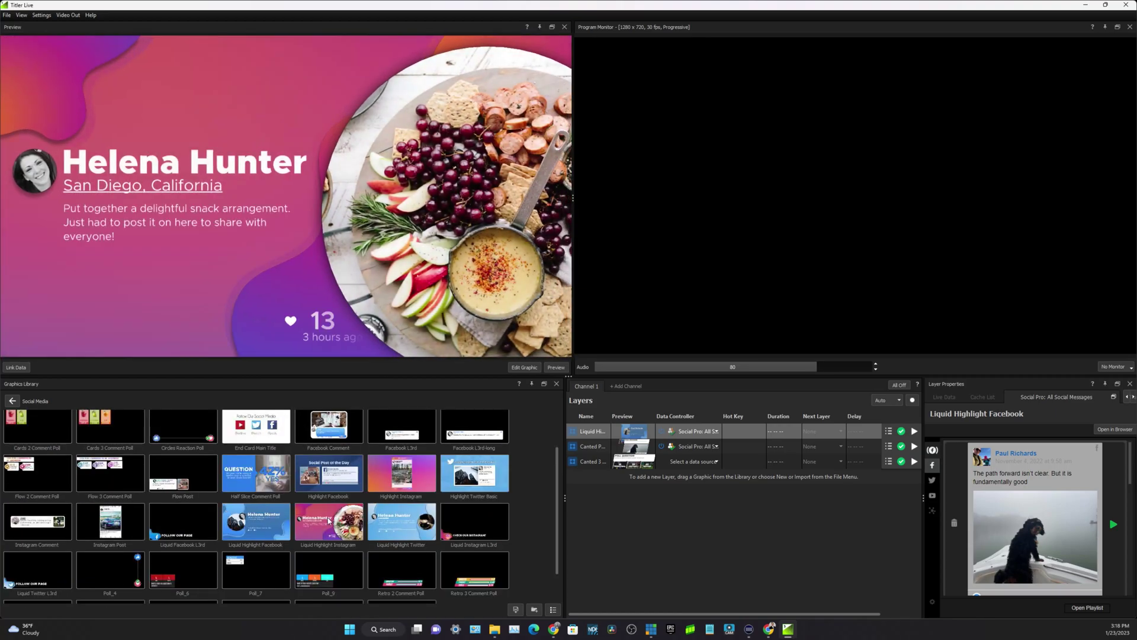
left_click_drag(328, 522, 711, 477)
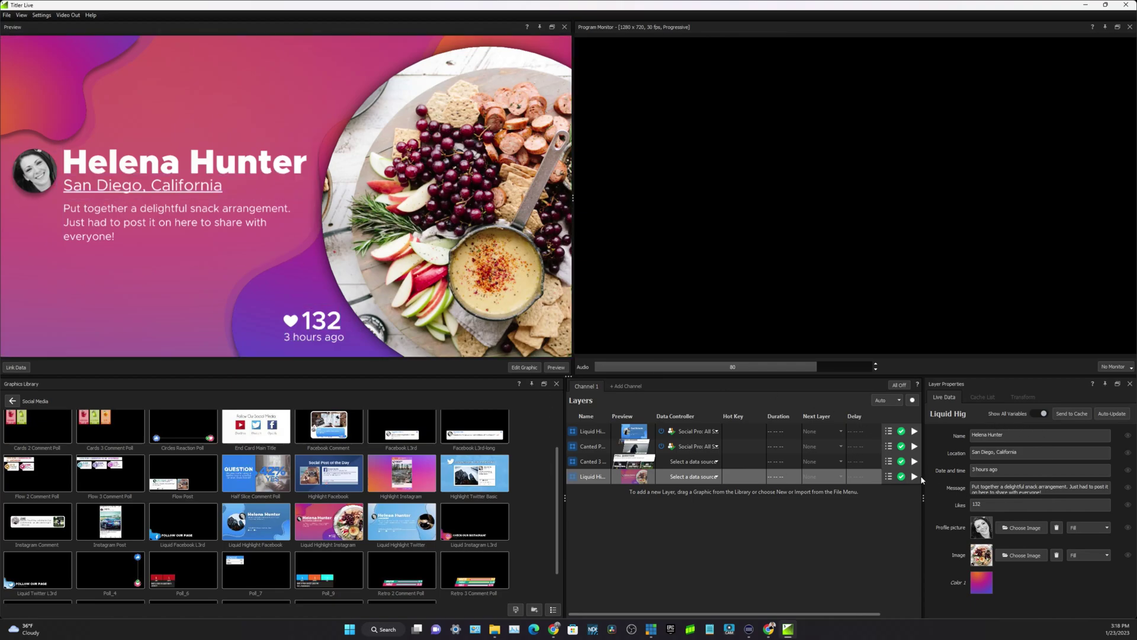
Step: Link the new layer to Social Pro: Facebook Posts and air the dog-on-a-boat post
left_click(702, 477)
mouse_move(718, 513)
mouse_move(776, 515)
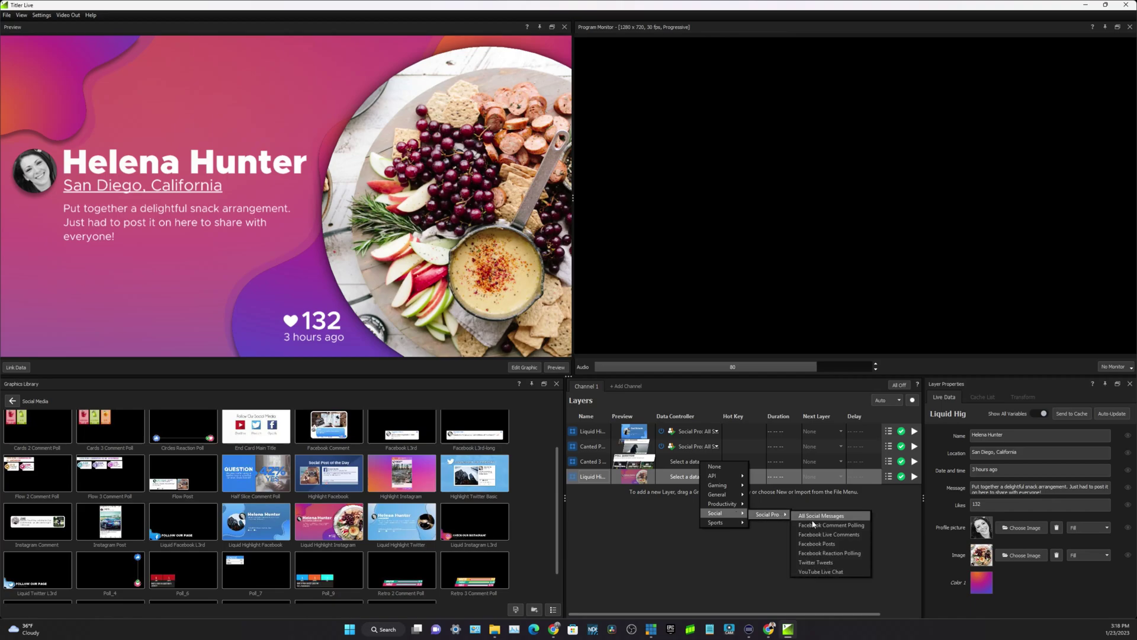
left_click(818, 544)
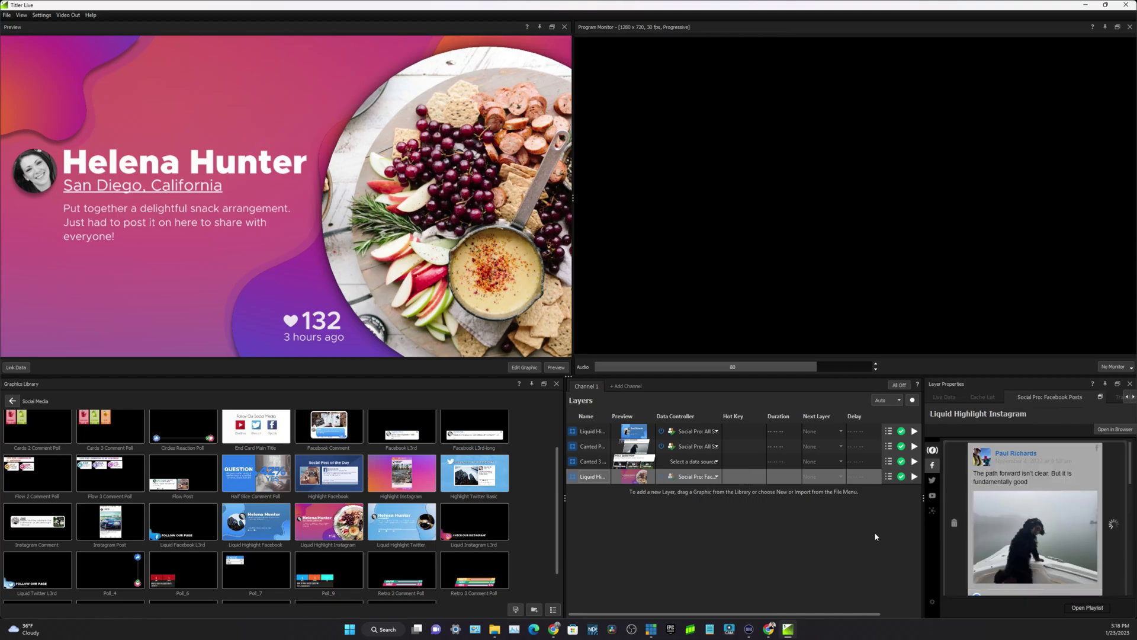
left_click(1114, 526)
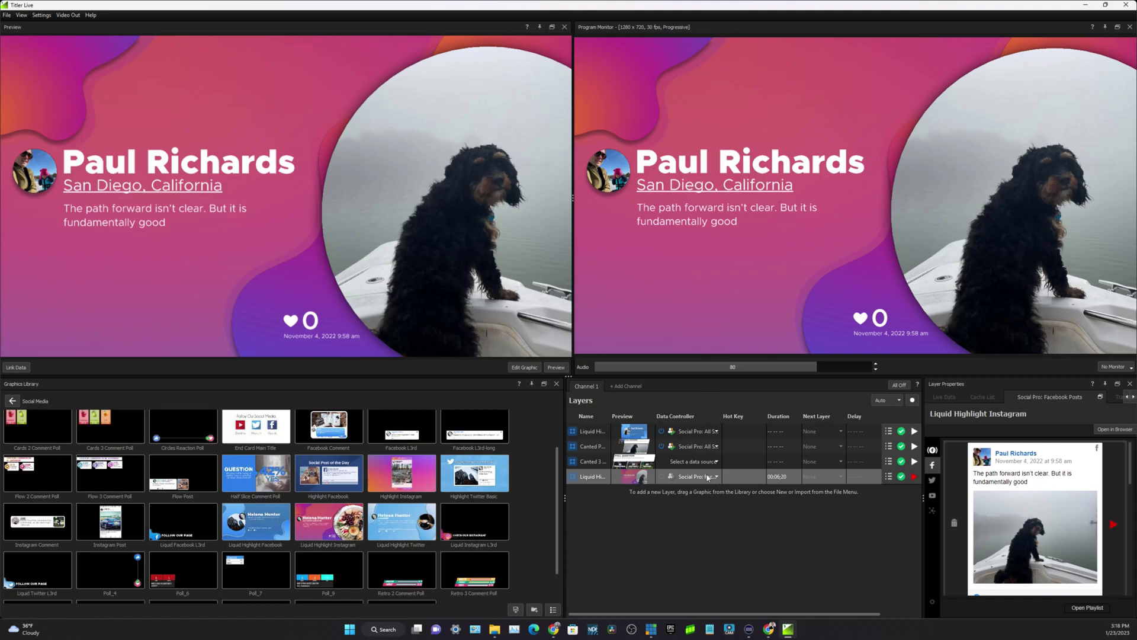
Step: Change the live graphic's location line from San Diego, California to 'Philadelphia, PA'
left_click(177, 185)
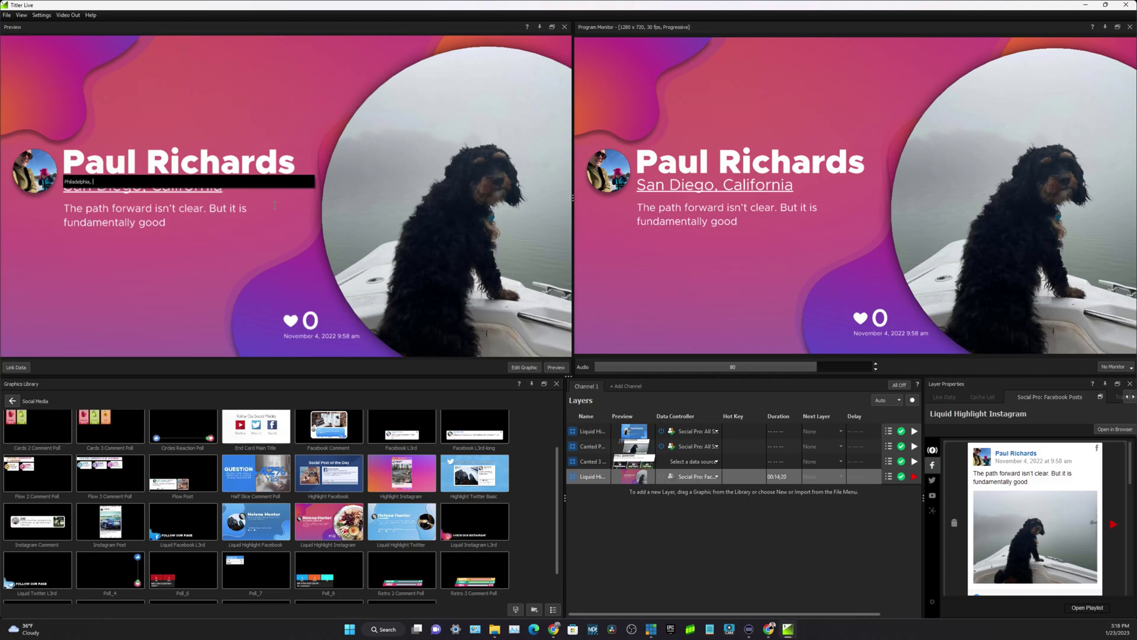
left_click(232, 257)
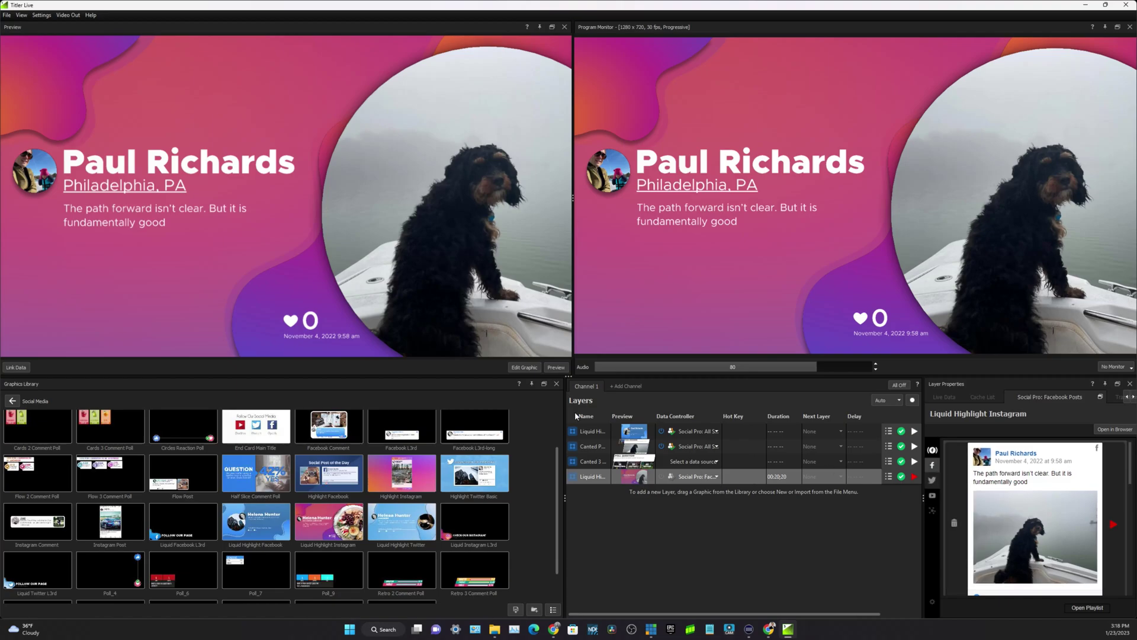
scroll(392, 442, "up", 1)
left_click(396, 442)
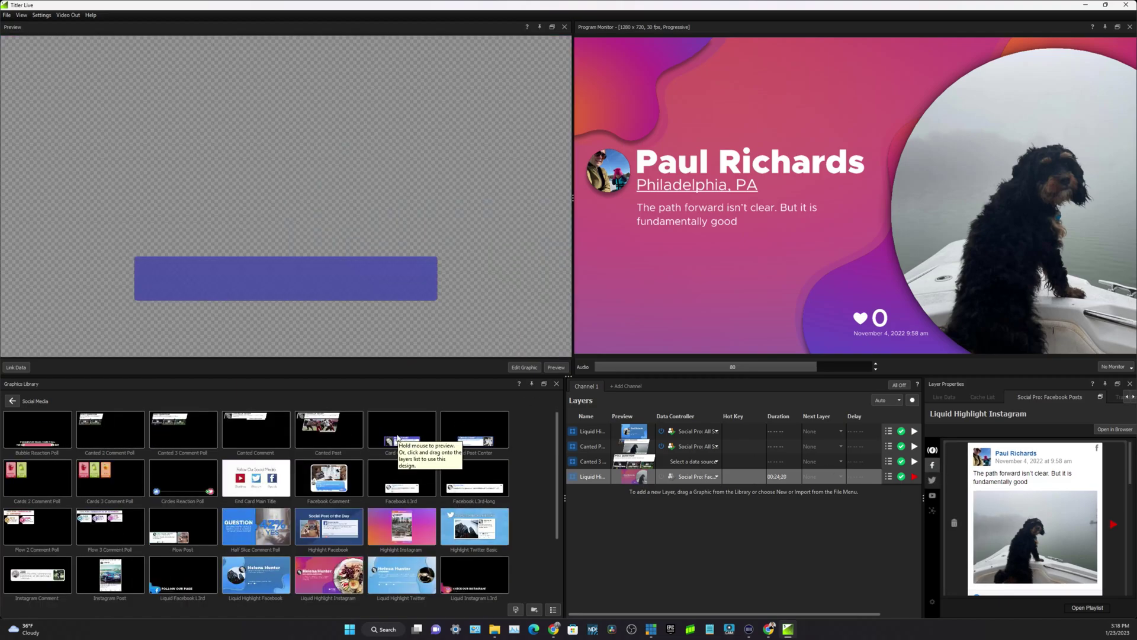
Step: Dismiss the Title is Live warning and take the Liquid Highlight graphic off air
left_click(681, 476)
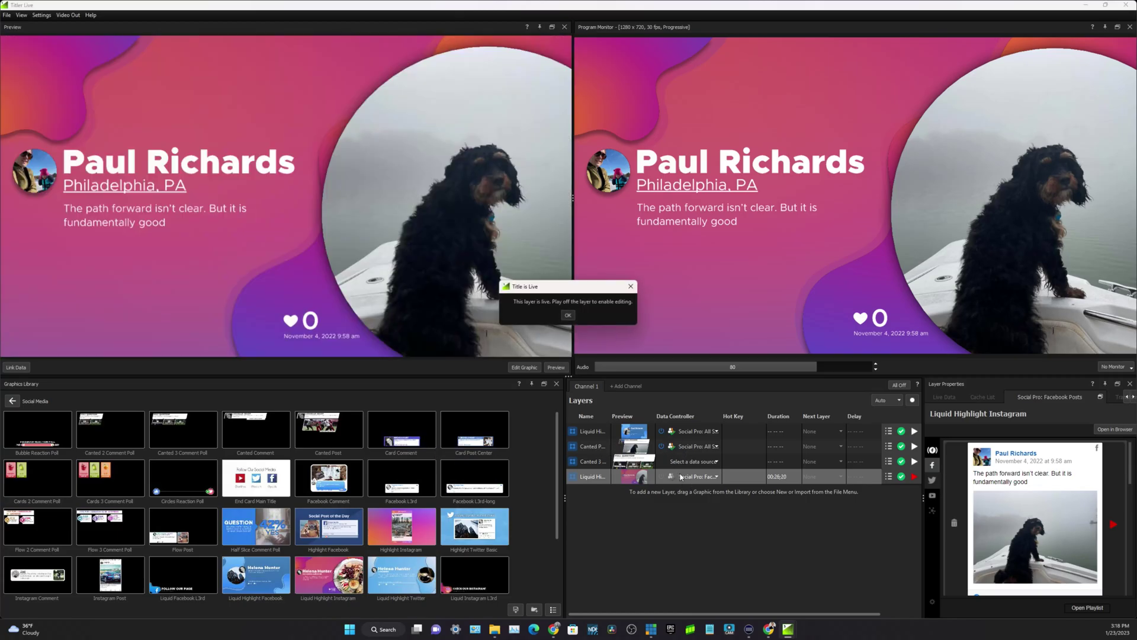
left_click(568, 316)
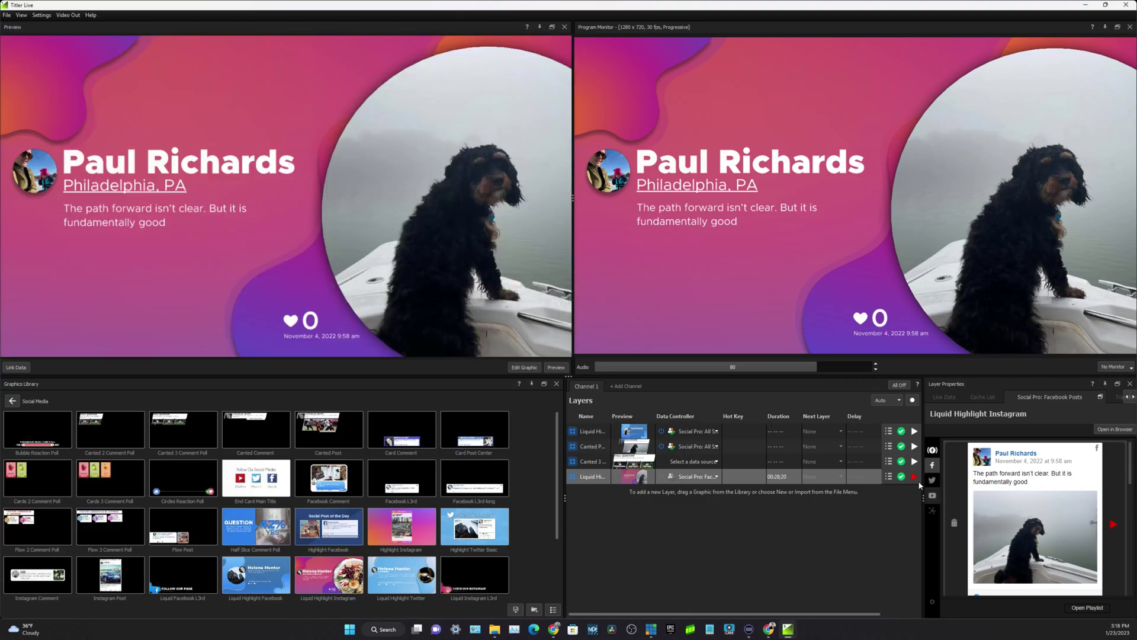
left_click(915, 477)
Step: Add a Facebook L3rd-long layer fed by Social Pro: All Social Messages, then air and clear it
left_click_drag(463, 487, 635, 504)
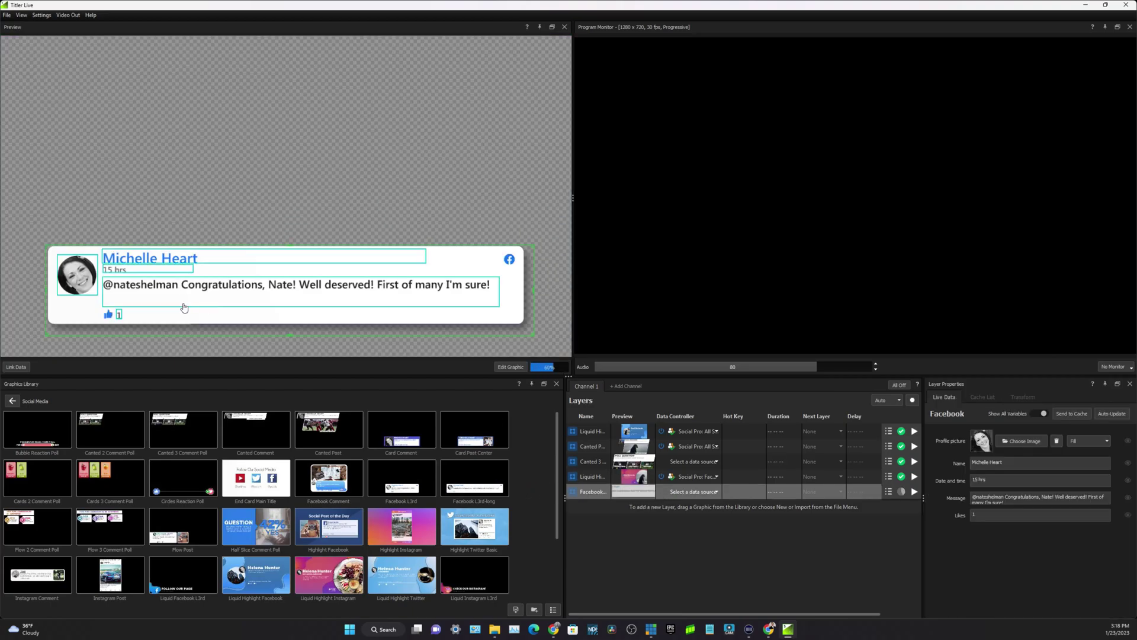
left_click(699, 492)
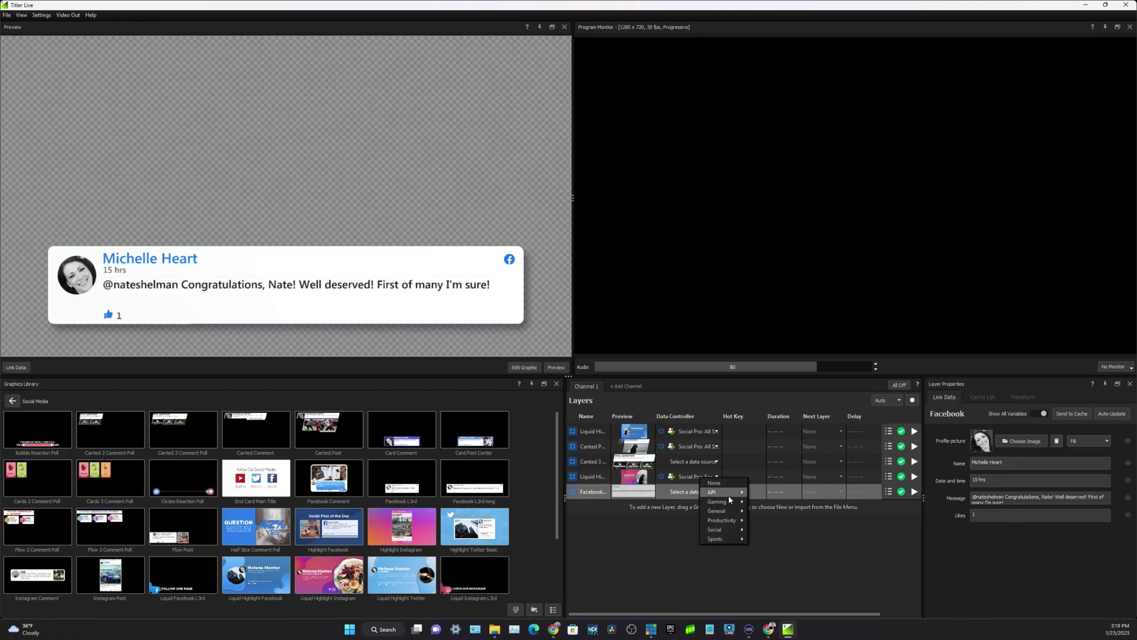
mouse_move(729, 530)
mouse_move(778, 532)
left_click(824, 532)
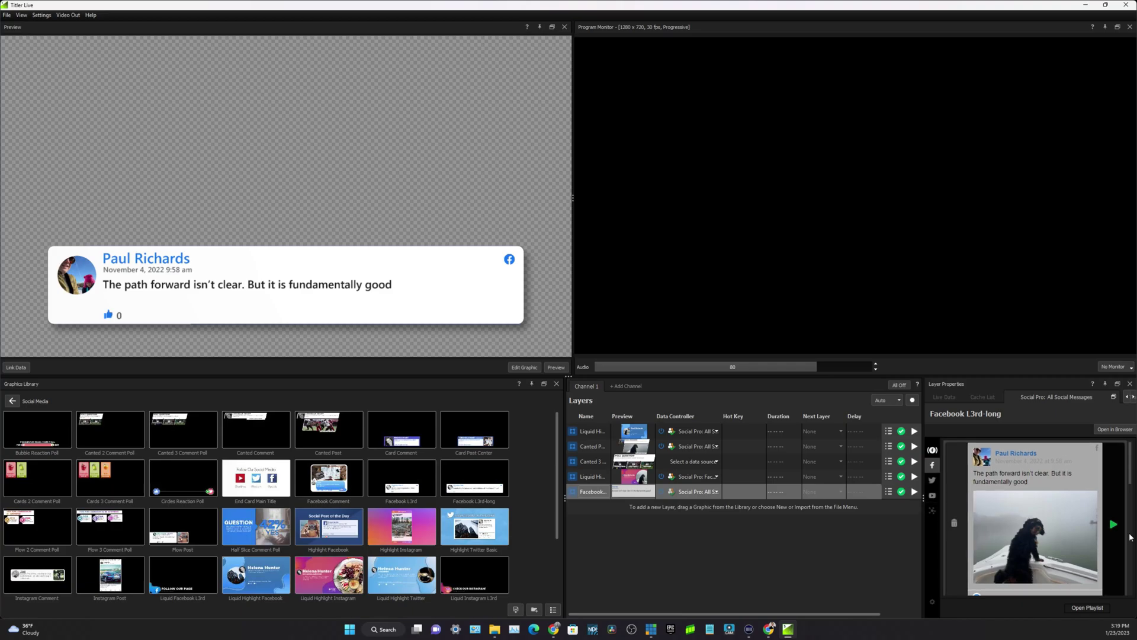
left_click(1114, 525)
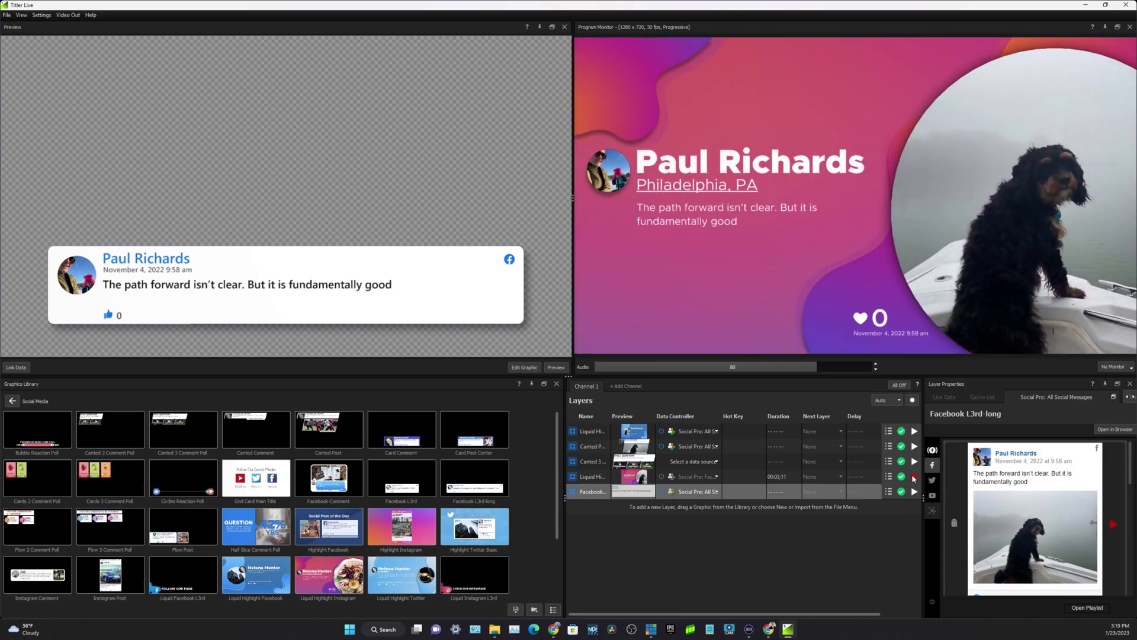
left_click(914, 478)
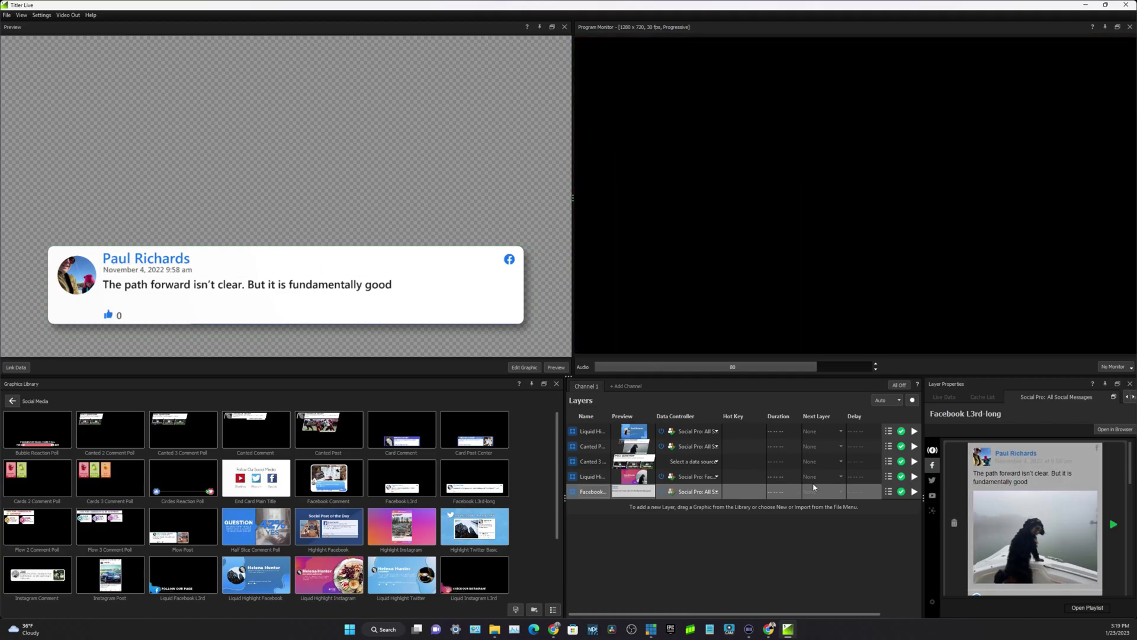
Step: Air and clear the Facebook L3rd-long, Liquid Highlight Instagram and Canted Post graphics in turn
left_click(914, 494)
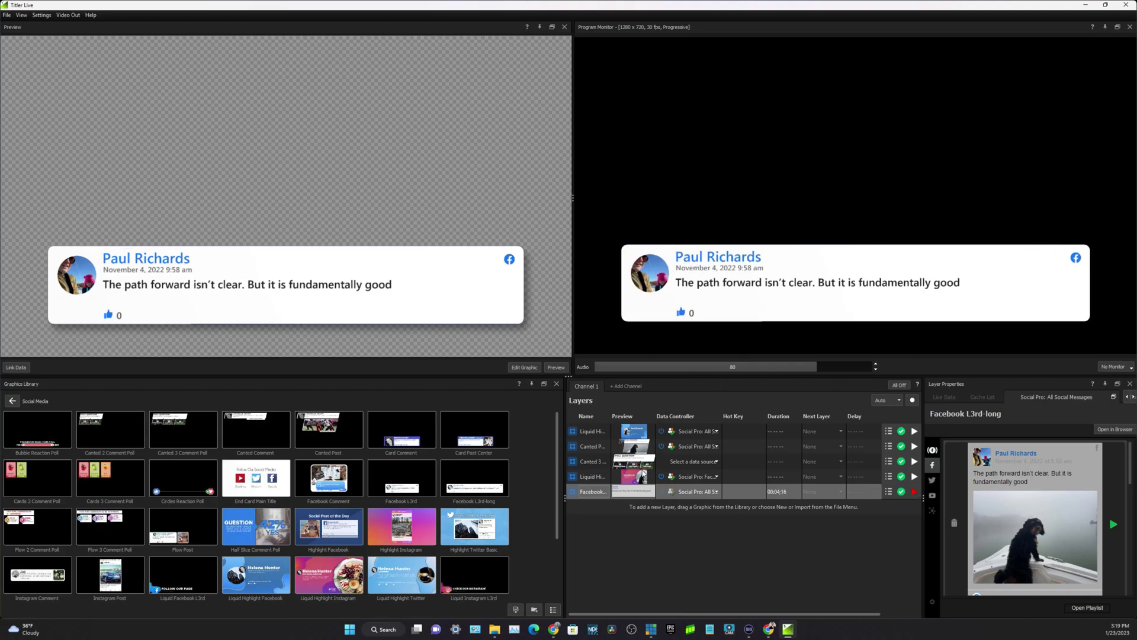
left_click(643, 474)
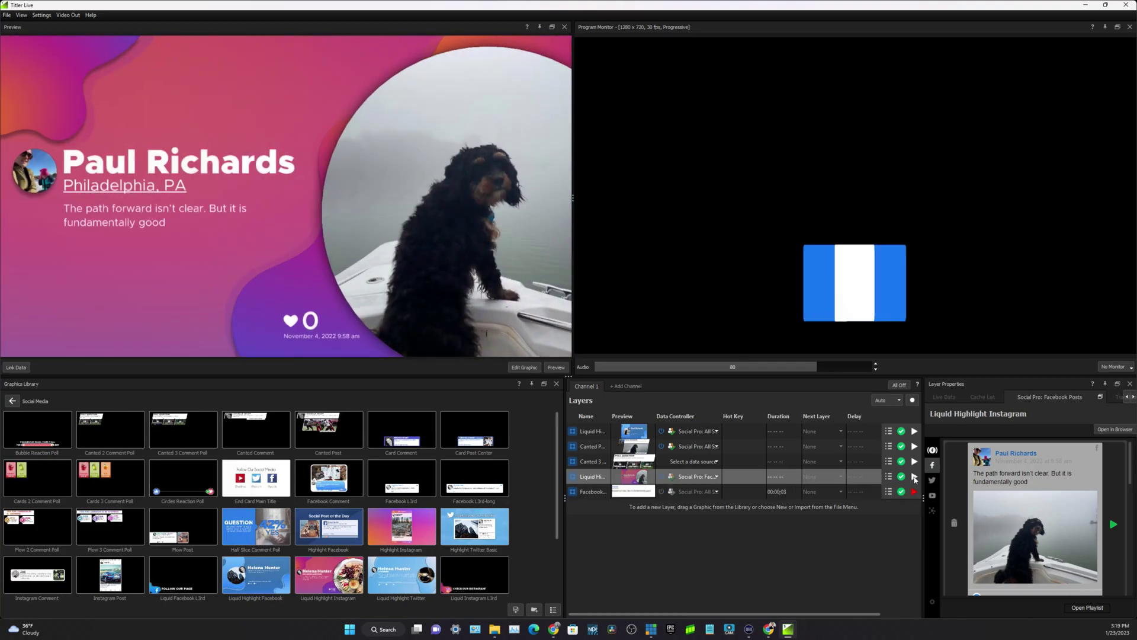
left_click(915, 477)
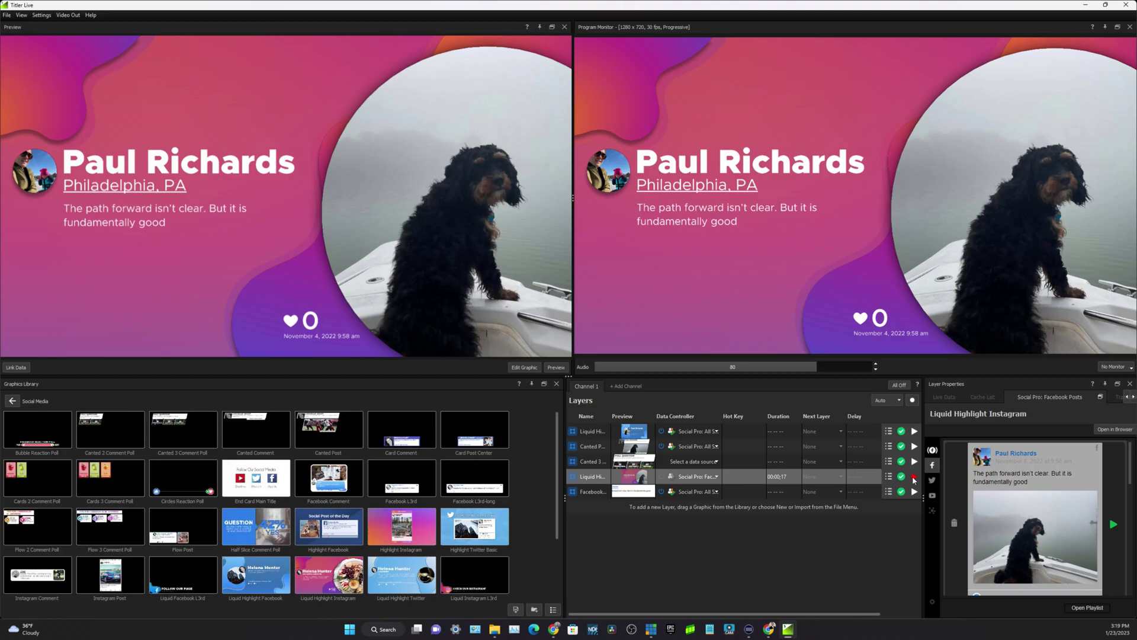
left_click(914, 478)
left_click(871, 447)
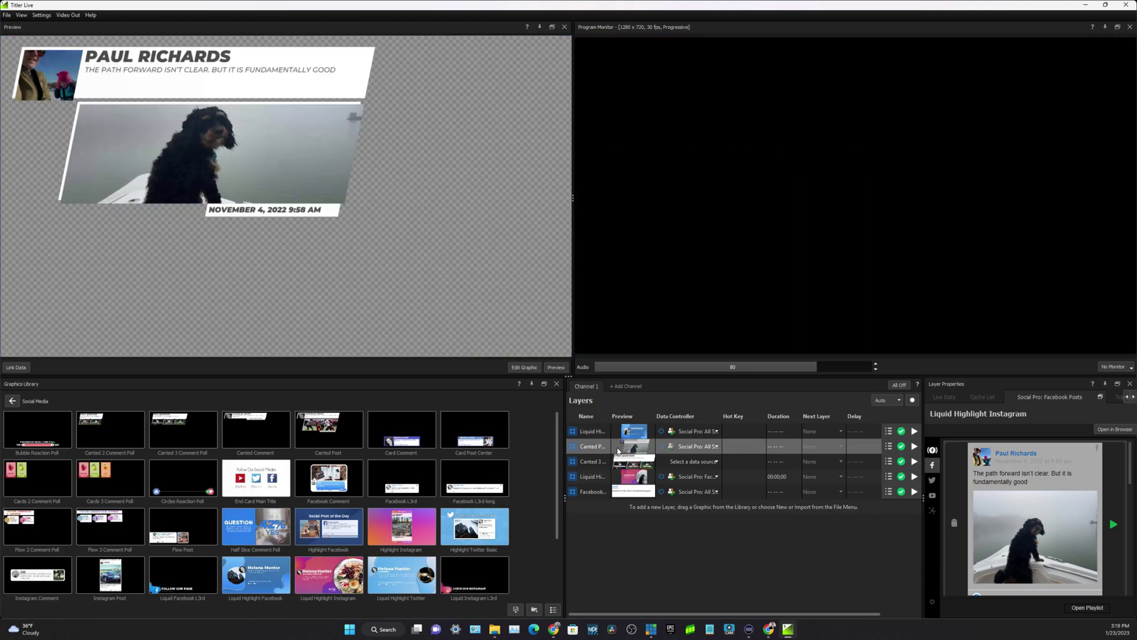
left_click(915, 448)
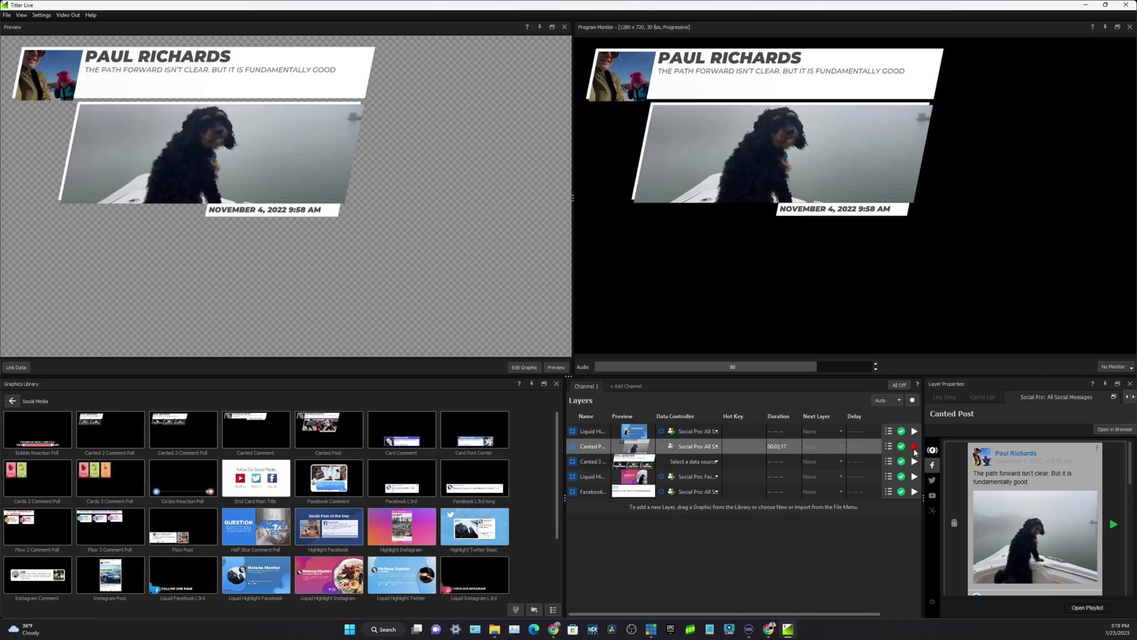
left_click(914, 448)
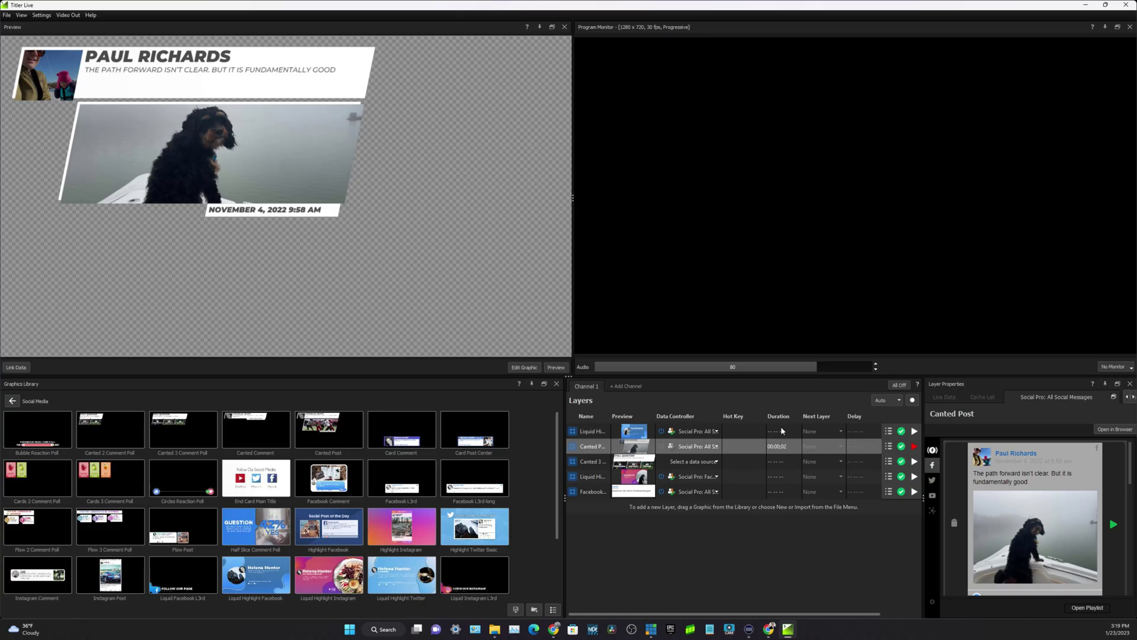